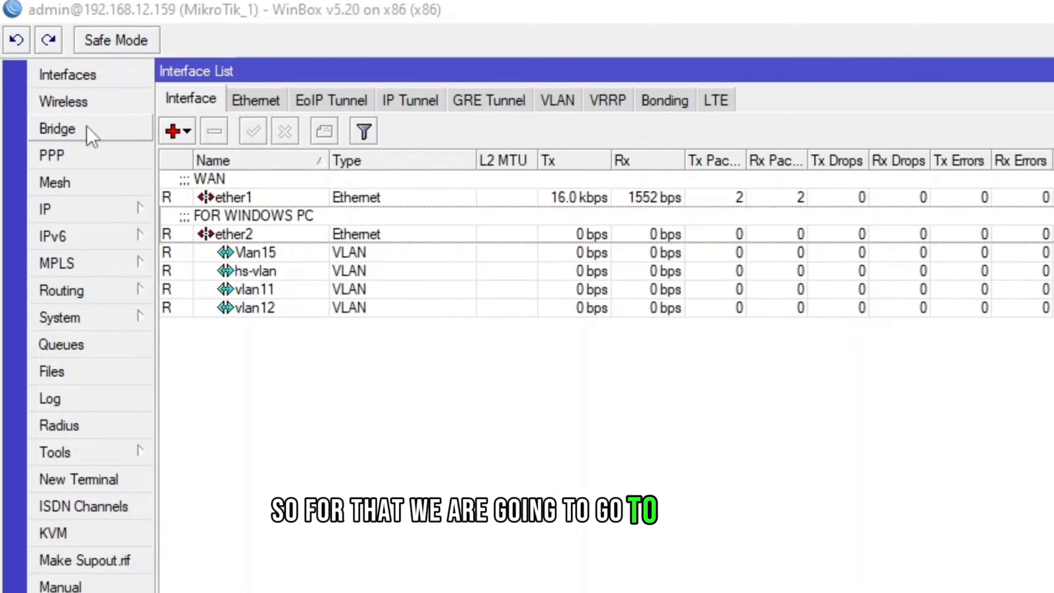
# Create a bridge interface named bridge1, keeping its default MTU and STP settings
pyautogui.click(93, 132)
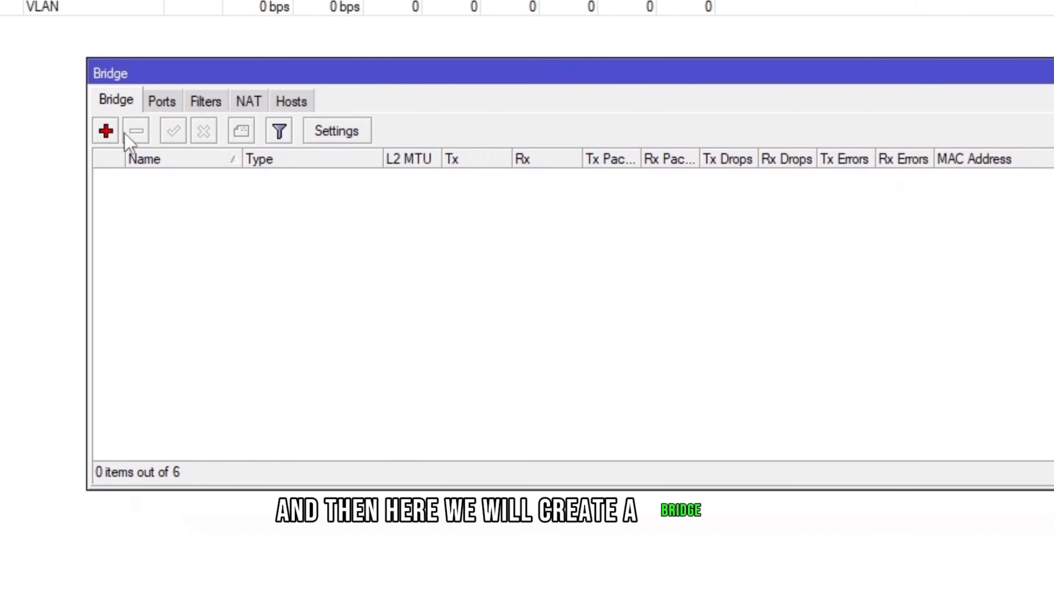
pyautogui.click(106, 132)
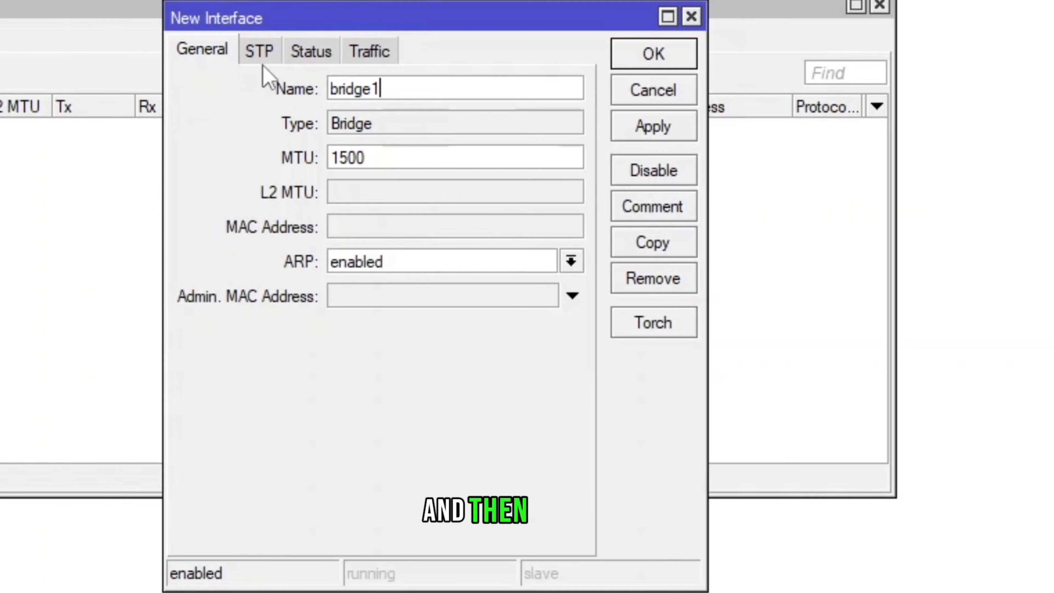
pyautogui.click(653, 127)
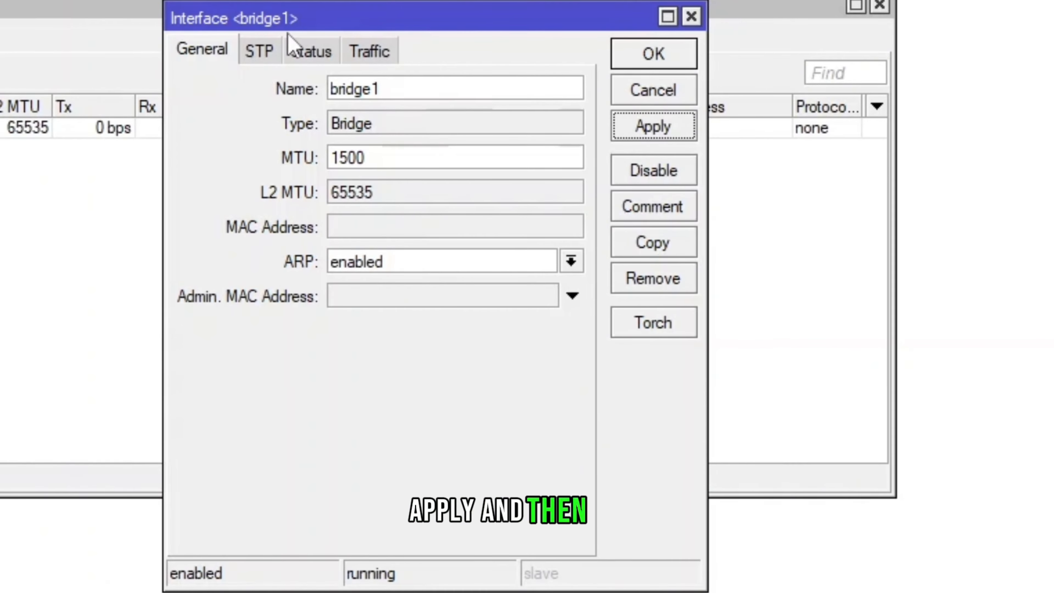
pyautogui.click(256, 53)
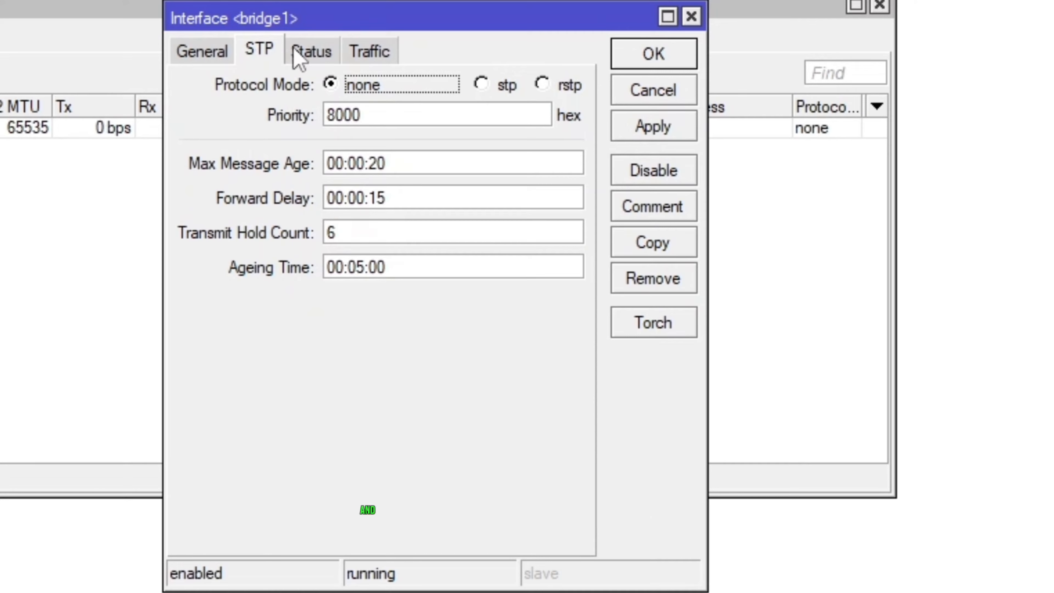
pyautogui.click(309, 54)
pyautogui.click(267, 58)
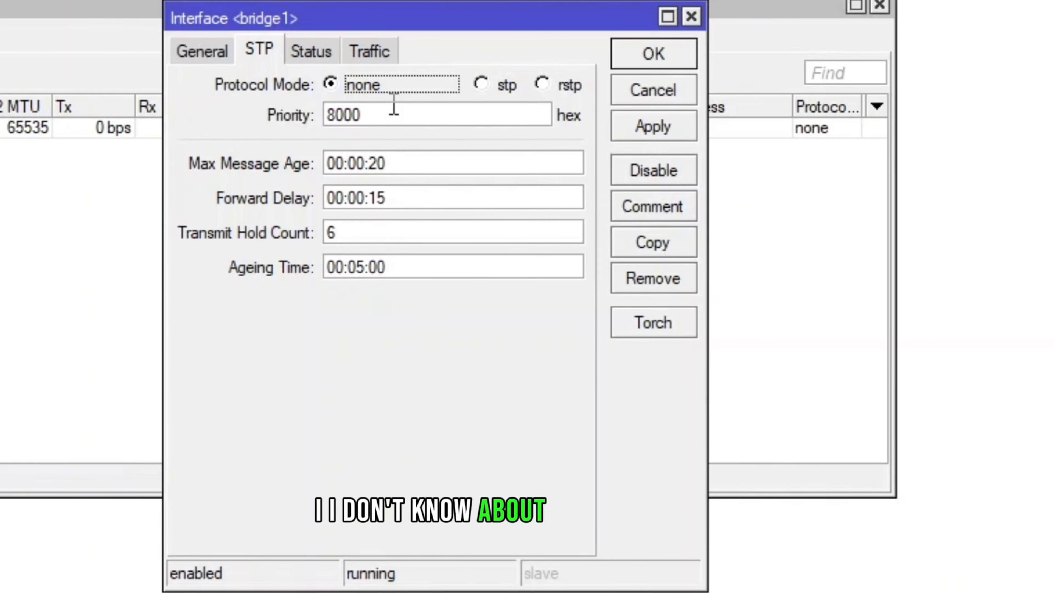
pyautogui.click(651, 56)
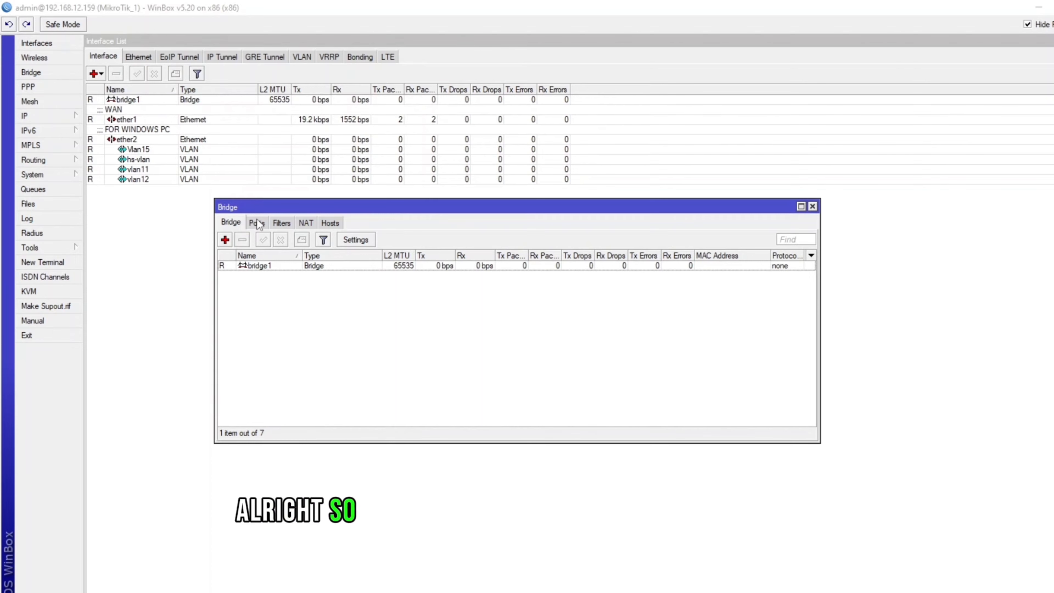
# Add vlan12 as a port of bridge1, with the default priority and path cost
pyautogui.click(258, 222)
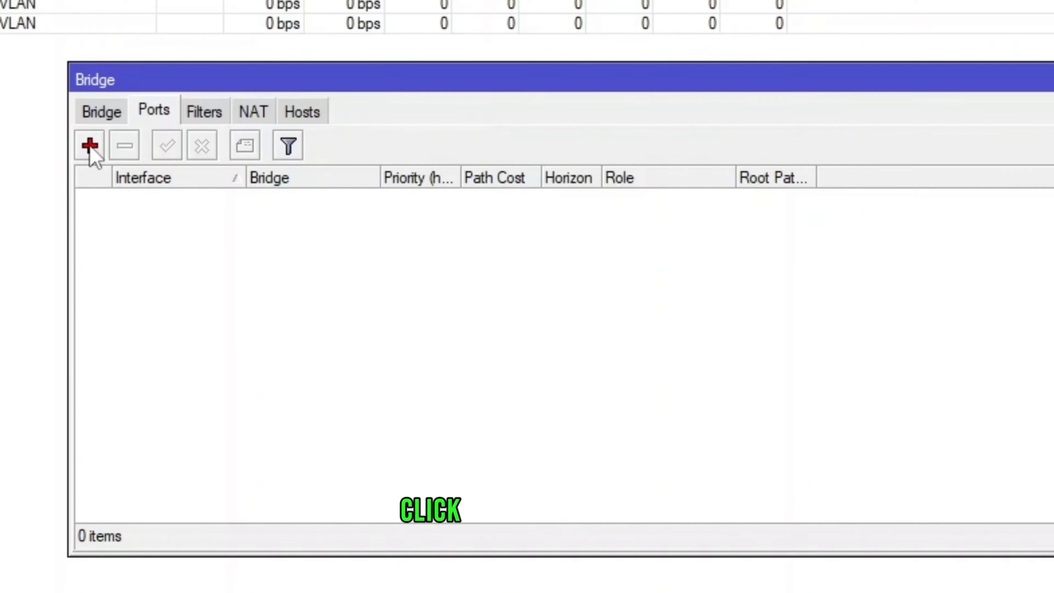
pyautogui.click(225, 239)
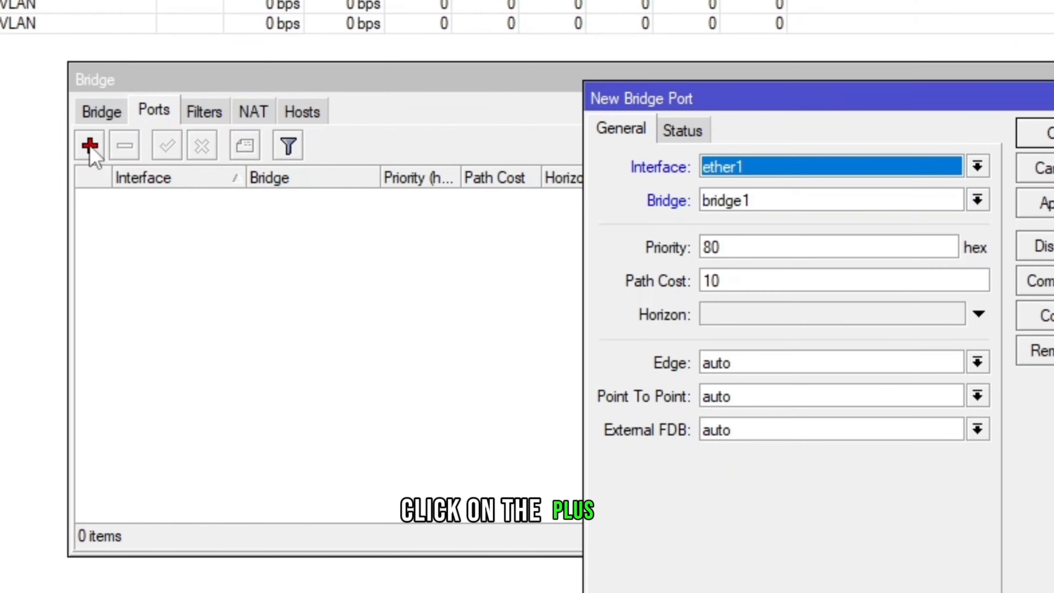
pyautogui.click(877, 170)
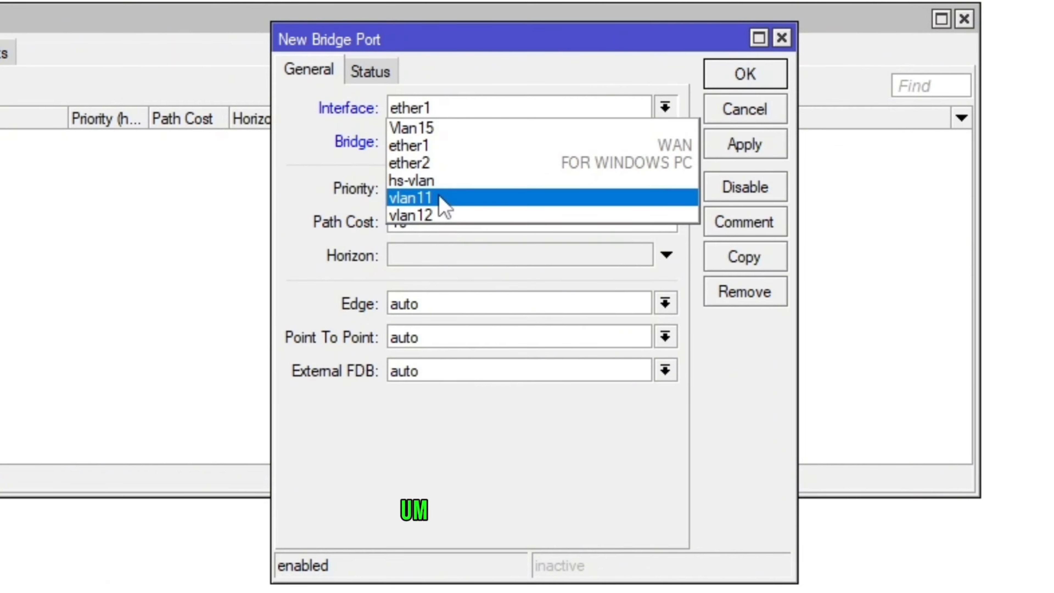
pyautogui.click(432, 218)
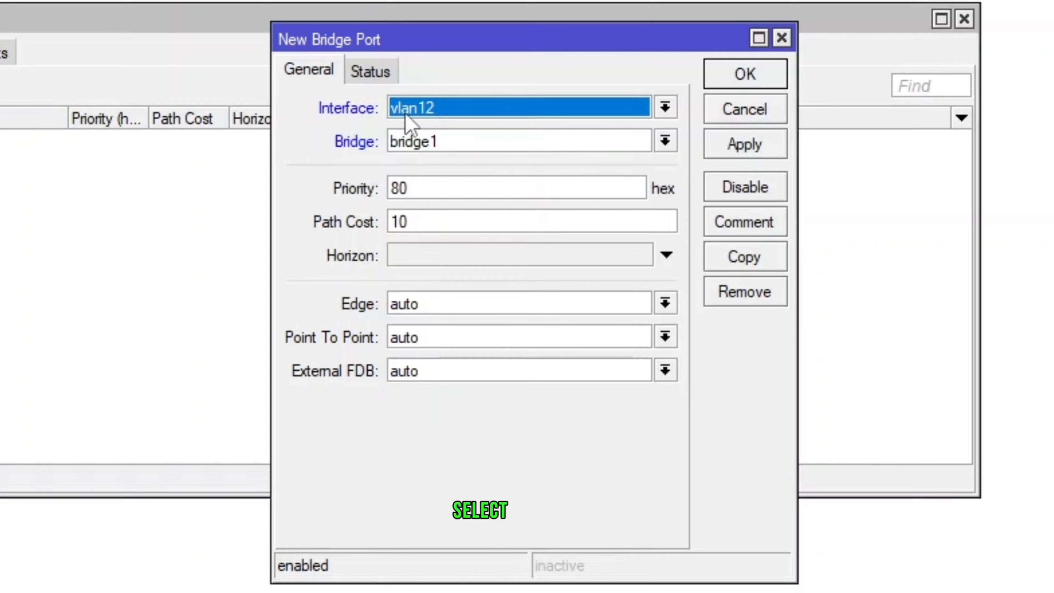
pyautogui.click(588, 143)
pyautogui.click(565, 143)
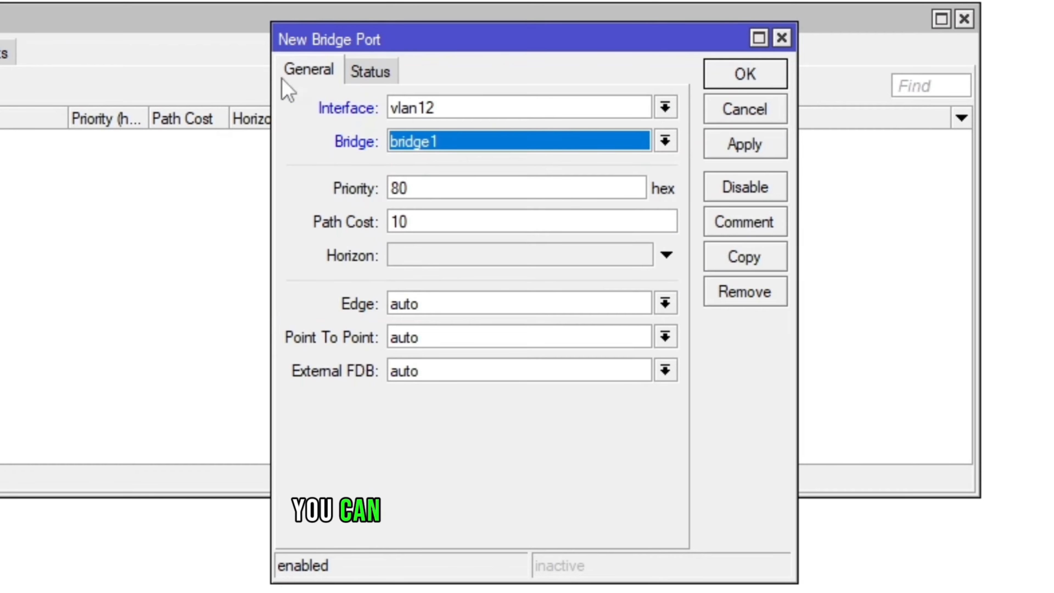
pyautogui.click(463, 144)
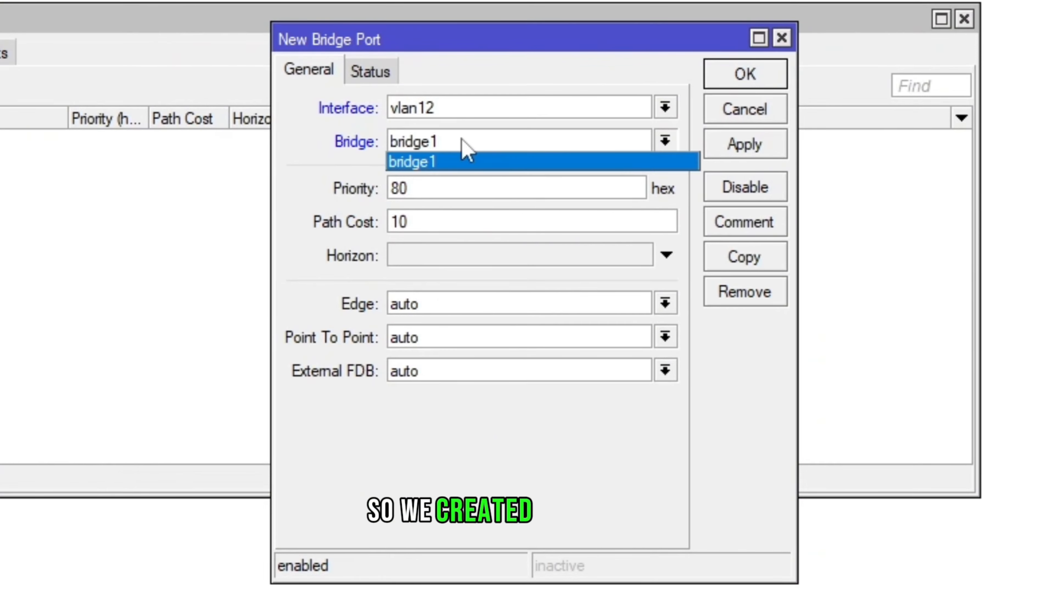
pyautogui.click(462, 142)
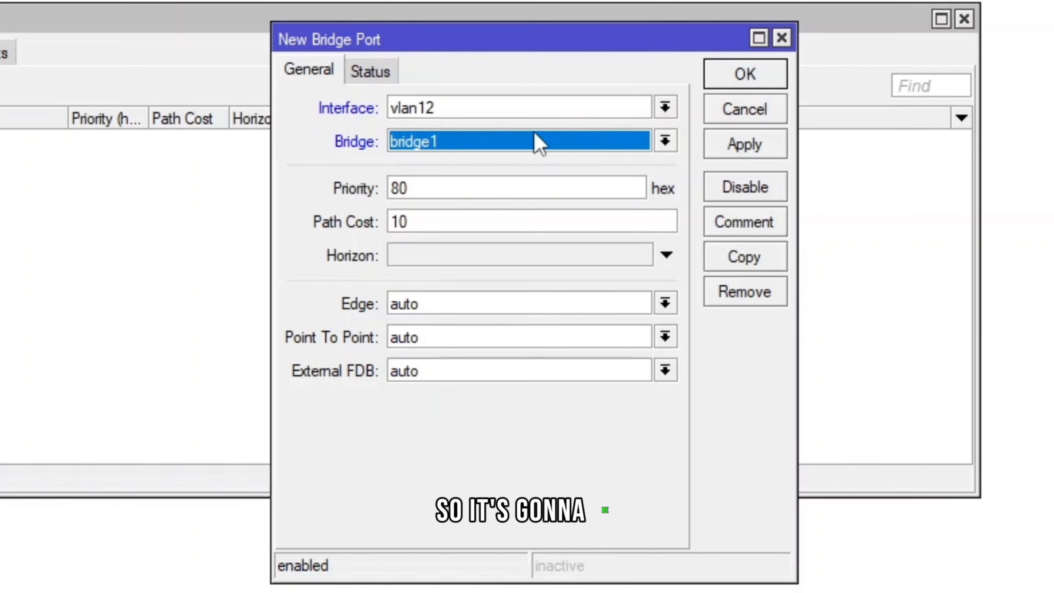
pyautogui.click(732, 141)
pyautogui.click(733, 77)
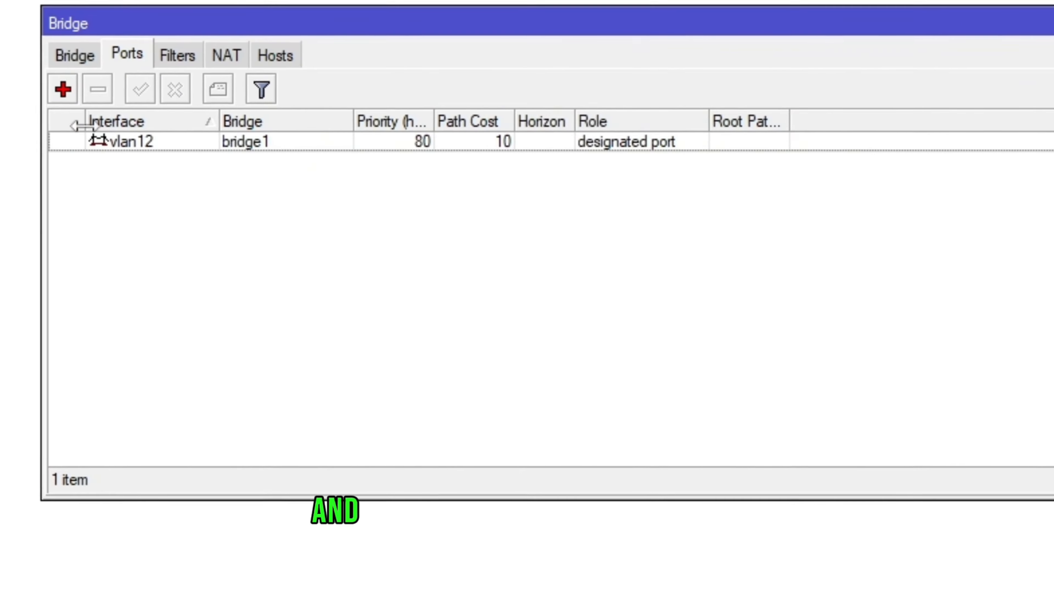
# Add Vlan15 as another port of bridge1, with the default port settings
pyautogui.click(63, 89)
pyautogui.click(736, 115)
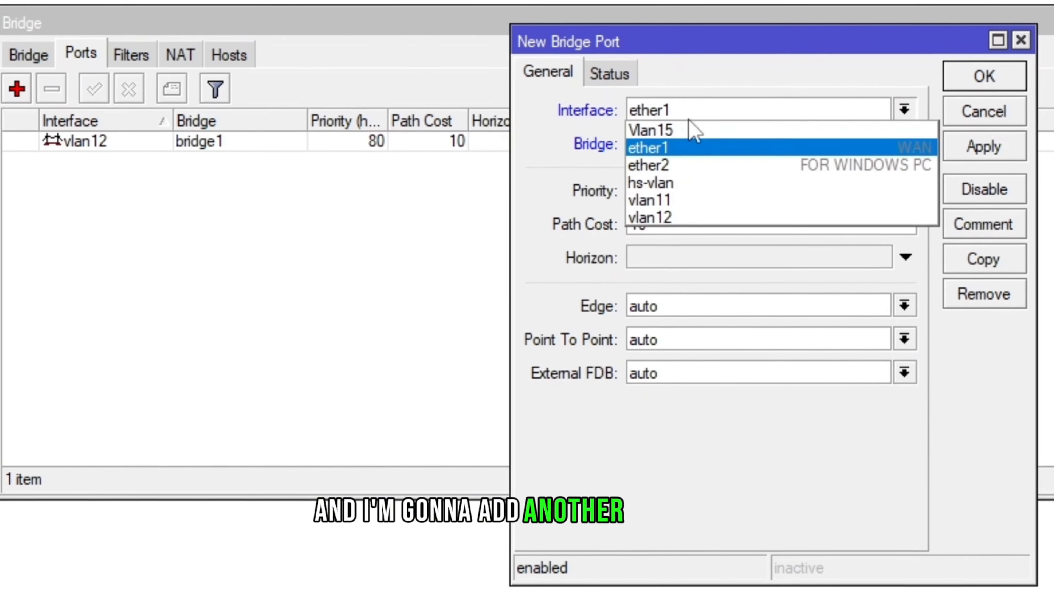
pyautogui.click(689, 130)
pyautogui.click(971, 146)
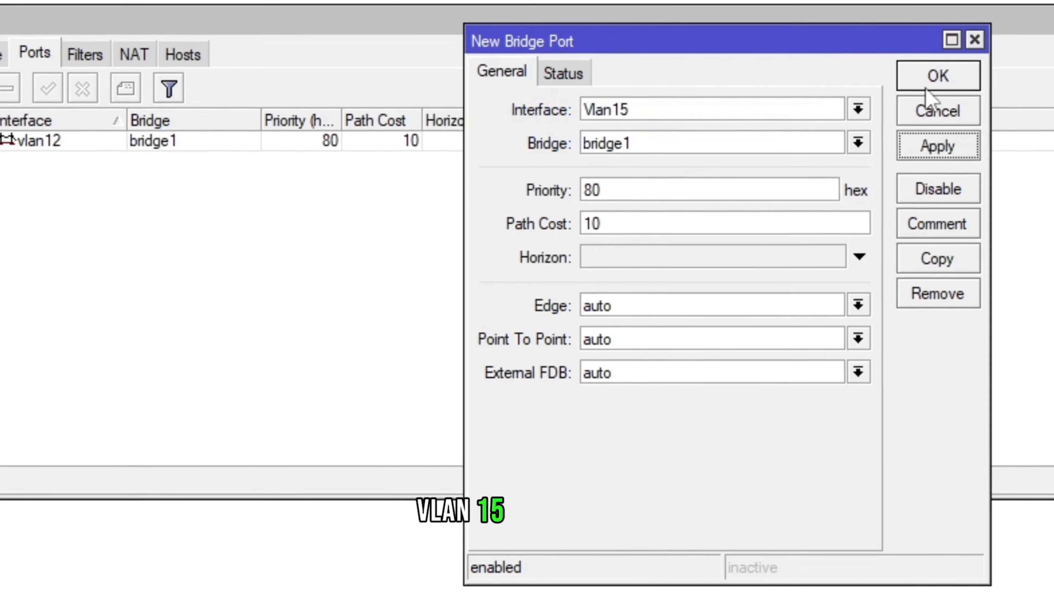
pyautogui.click(929, 81)
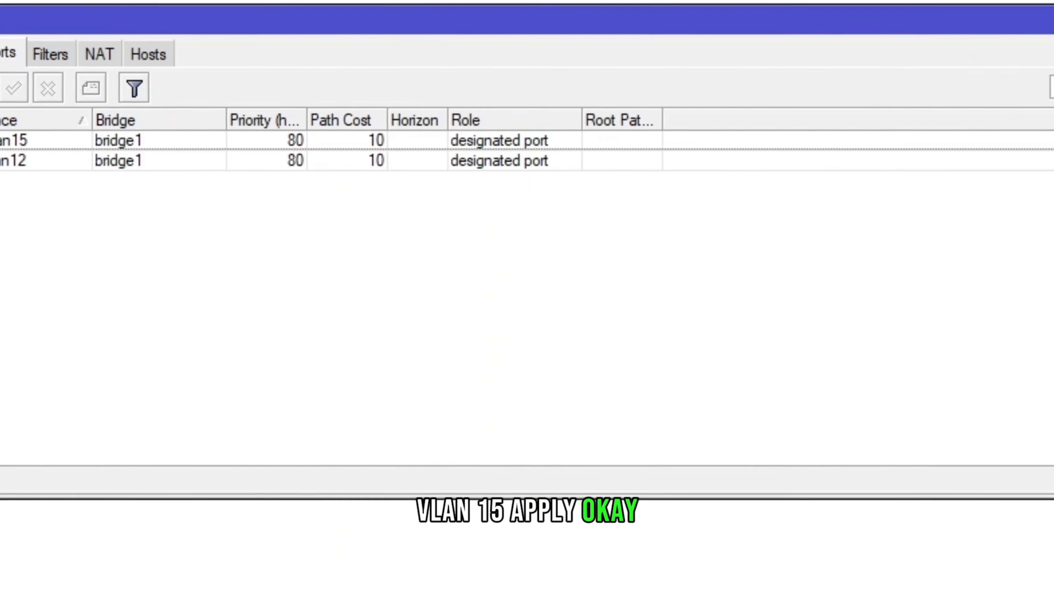
# Add vlan11 as a third port of bridge1, with the default port settings
pyautogui.click(0, 88)
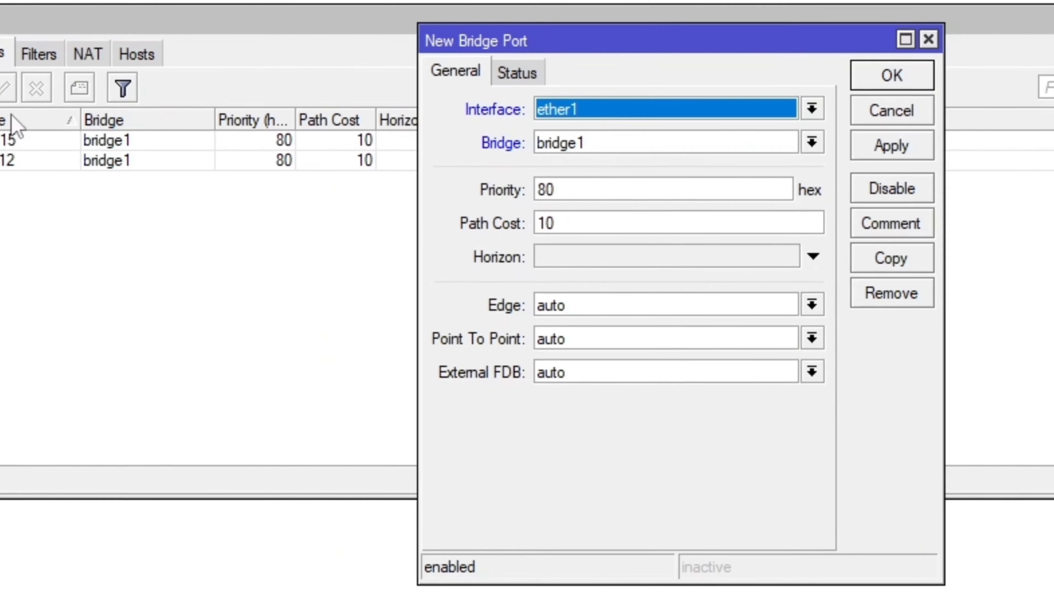
pyautogui.click(575, 111)
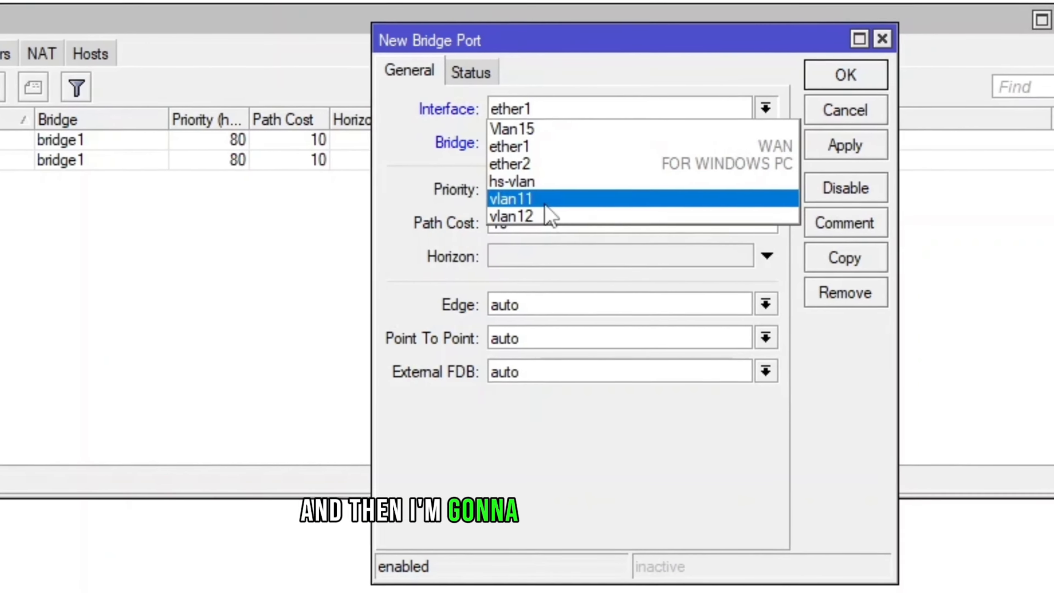
pyautogui.click(539, 199)
pyautogui.click(846, 145)
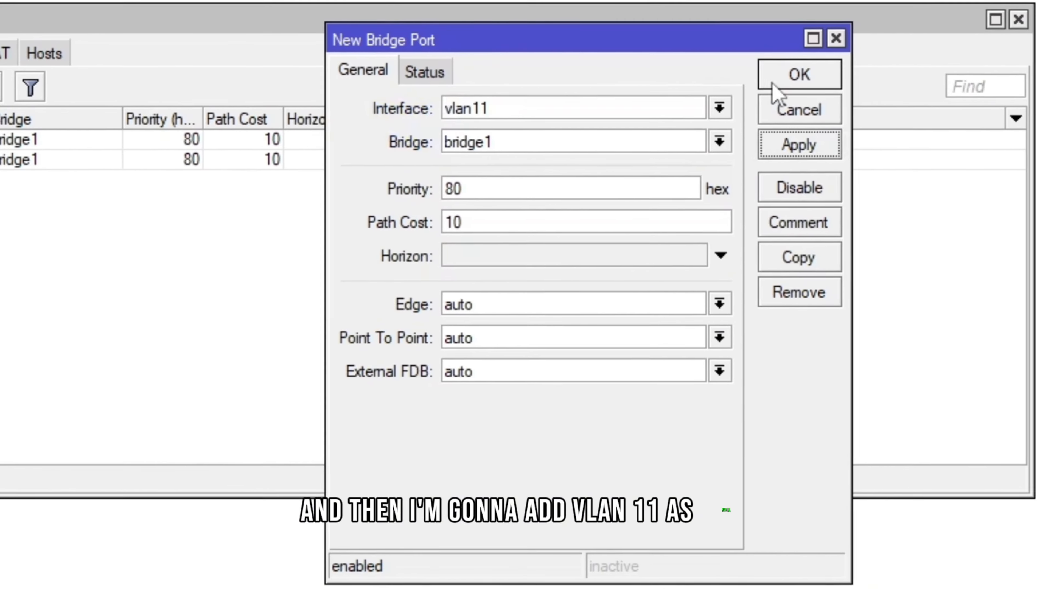
pyautogui.click(773, 82)
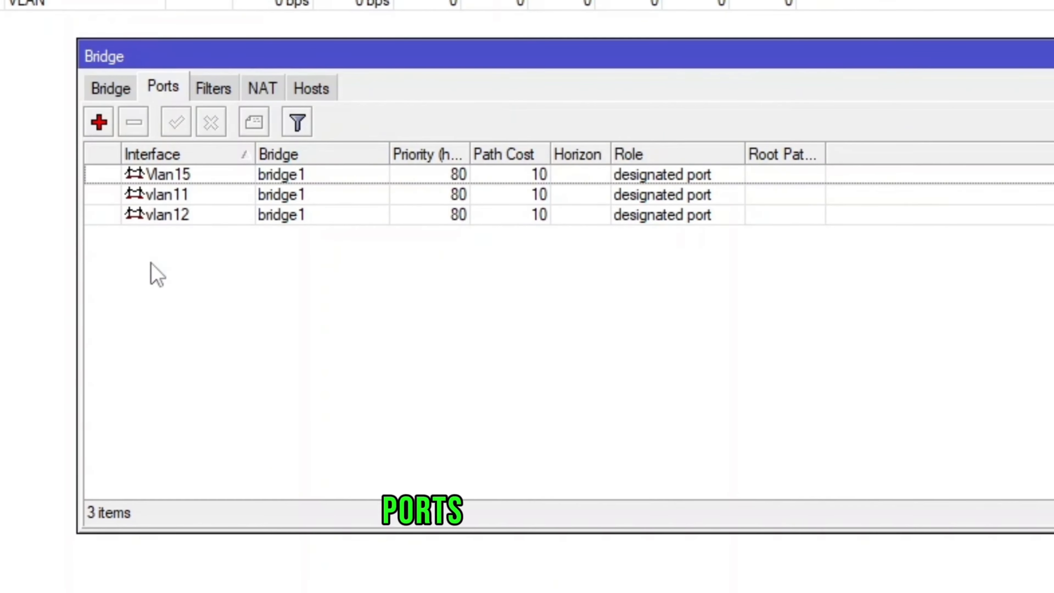
# Review the bridge1 entry in the bridge list and the VLAN interfaces assigned to it as ports
pyautogui.click(107, 88)
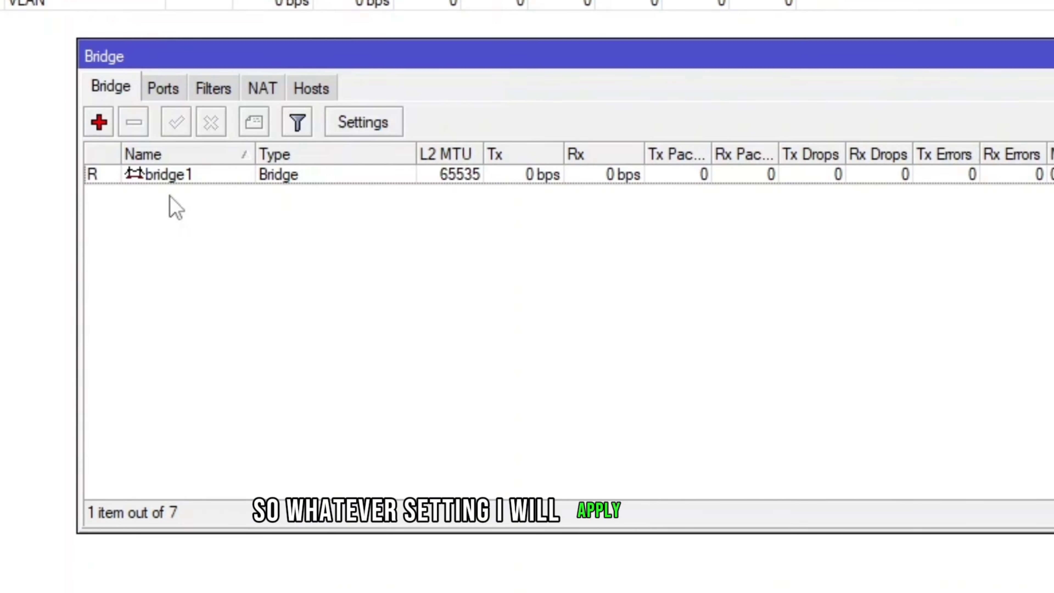
pyautogui.click(170, 89)
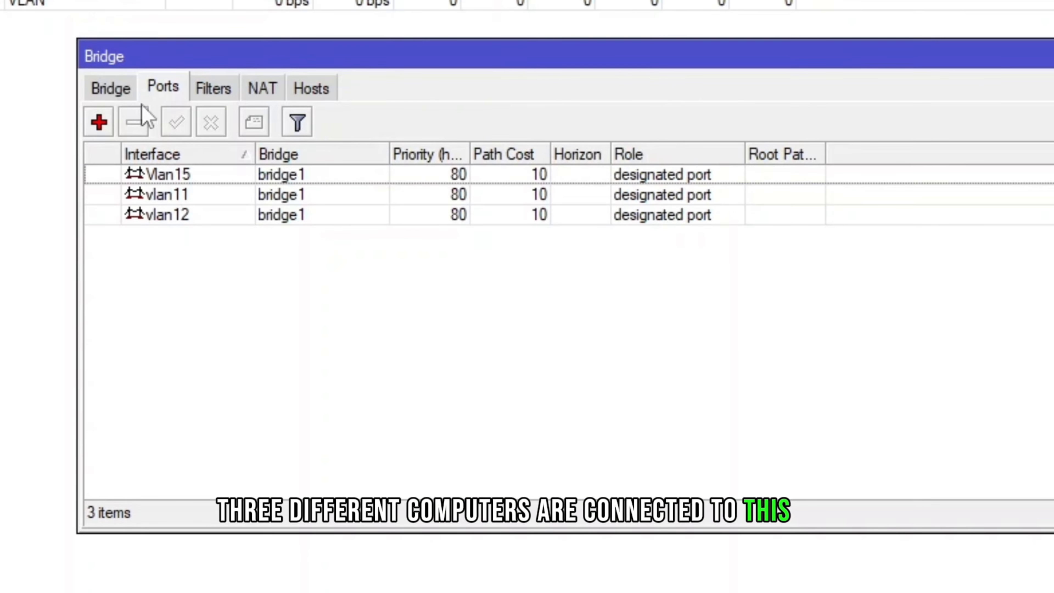
pyautogui.click(121, 91)
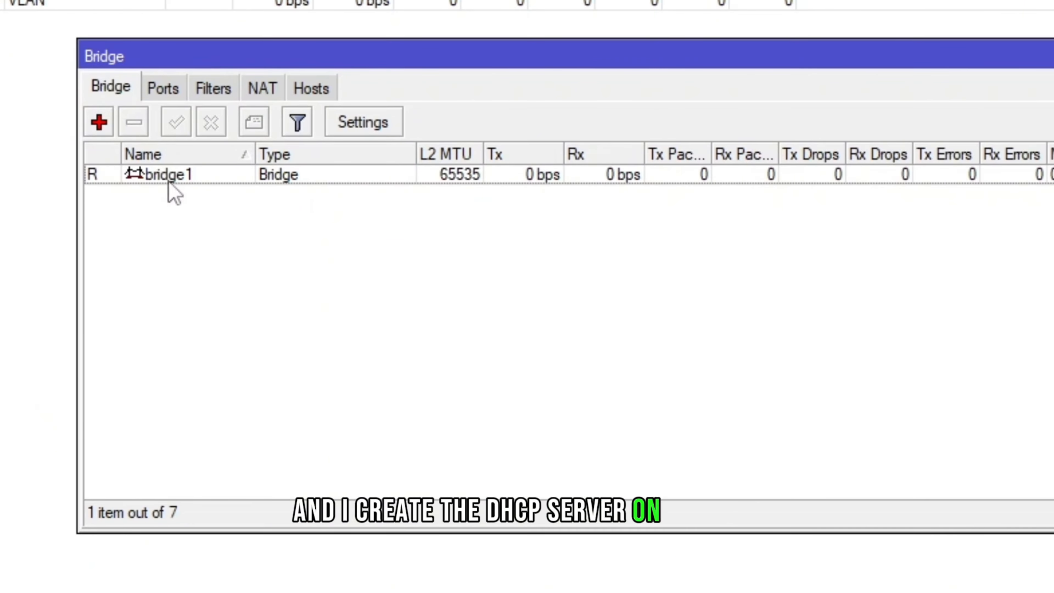
pyautogui.click(162, 93)
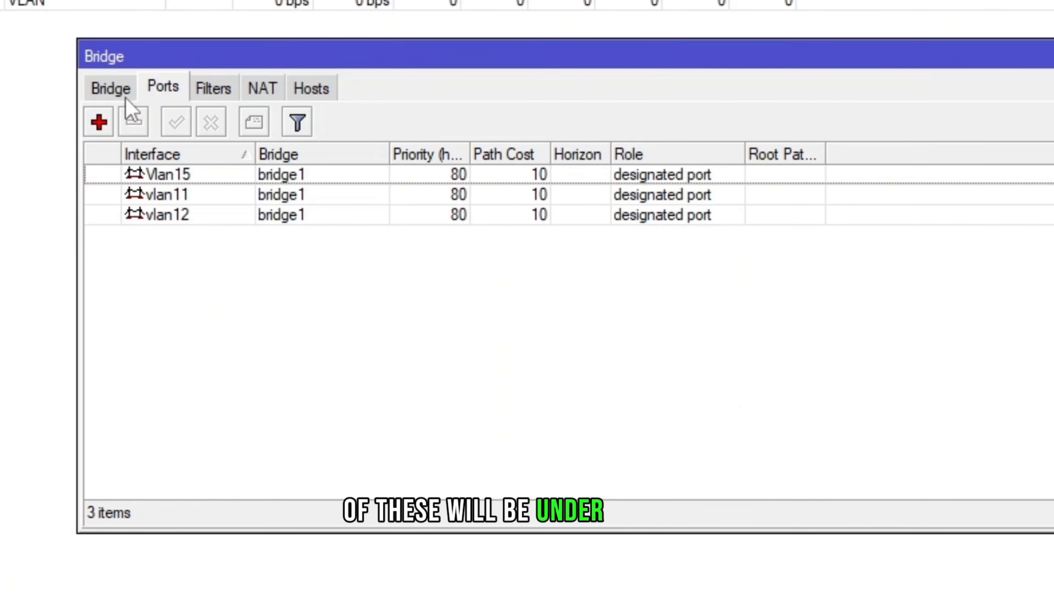
pyautogui.click(106, 91)
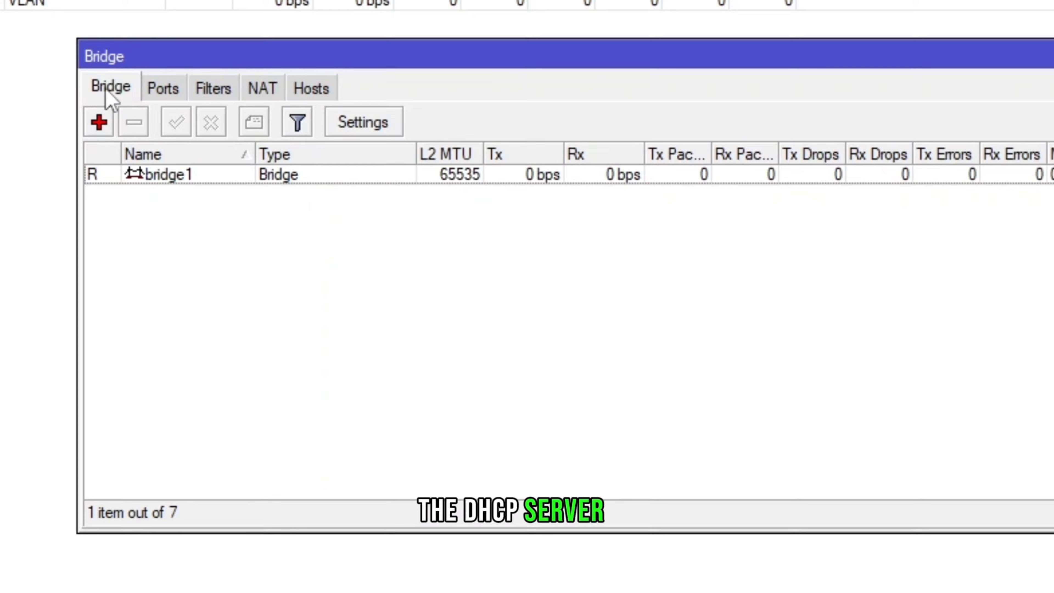
pyautogui.click(176, 102)
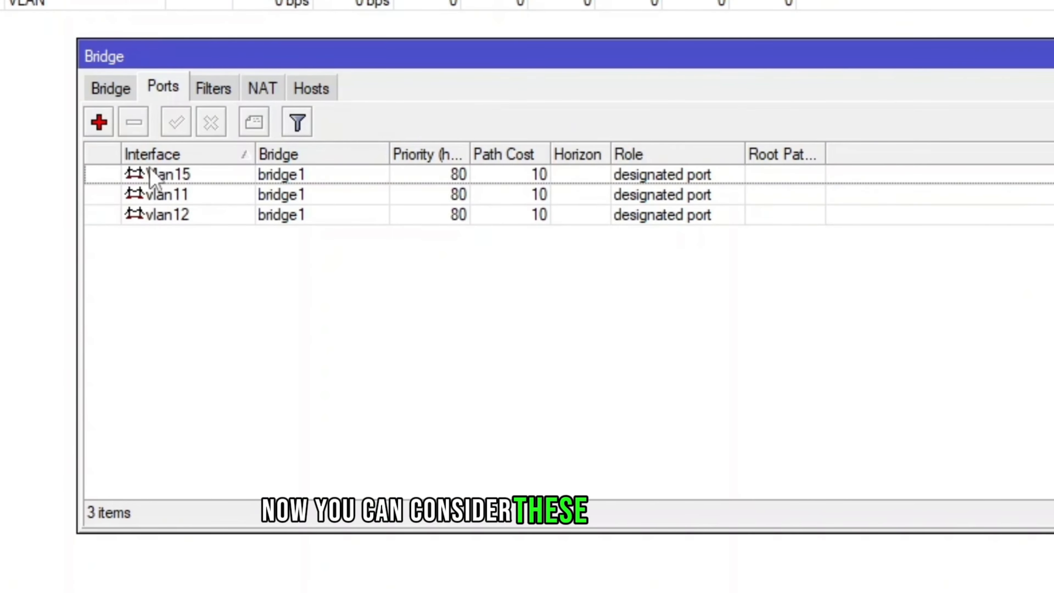
pyautogui.click(104, 88)
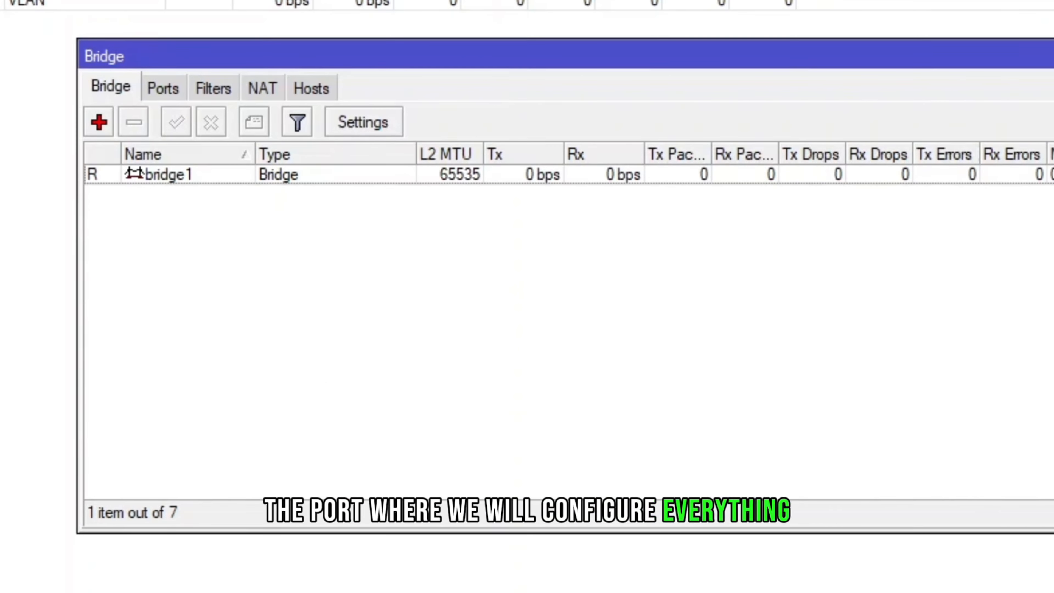
pyautogui.click(93, 138)
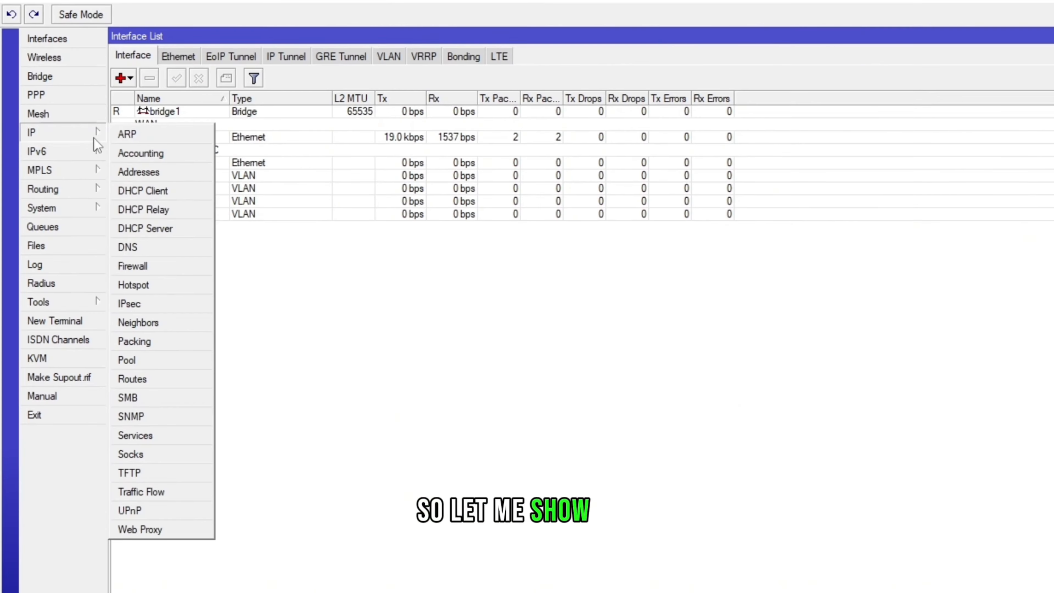
pyautogui.click(139, 172)
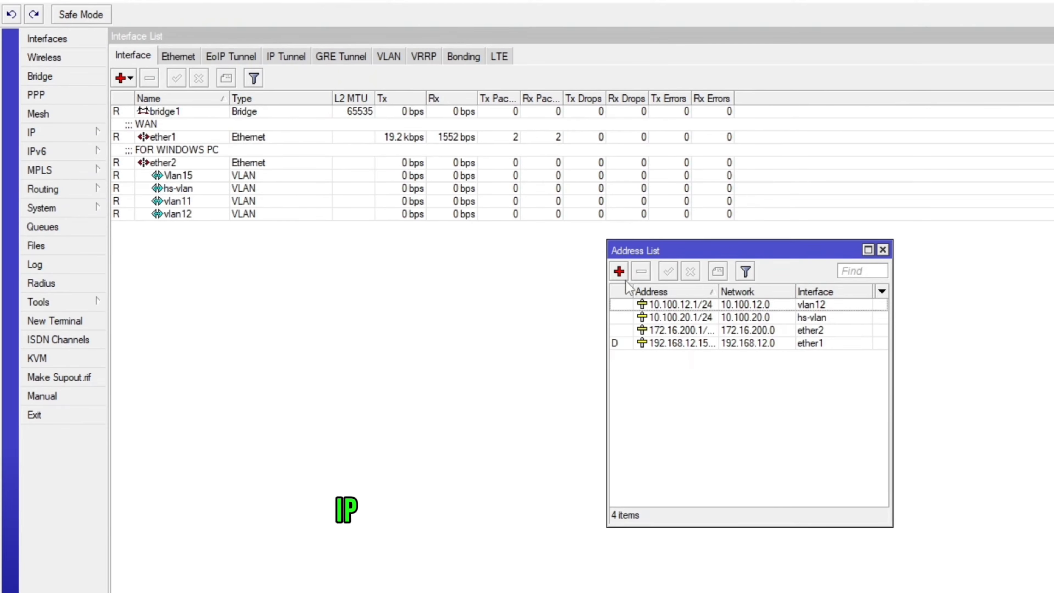
pyautogui.click(619, 271)
pyautogui.click(542, 397)
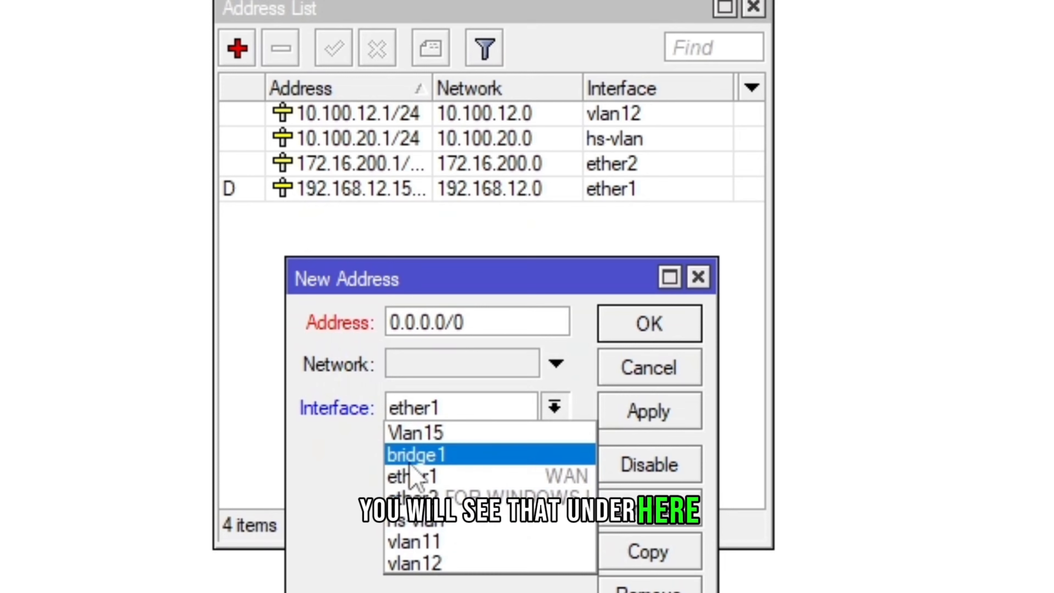
pyautogui.click(401, 456)
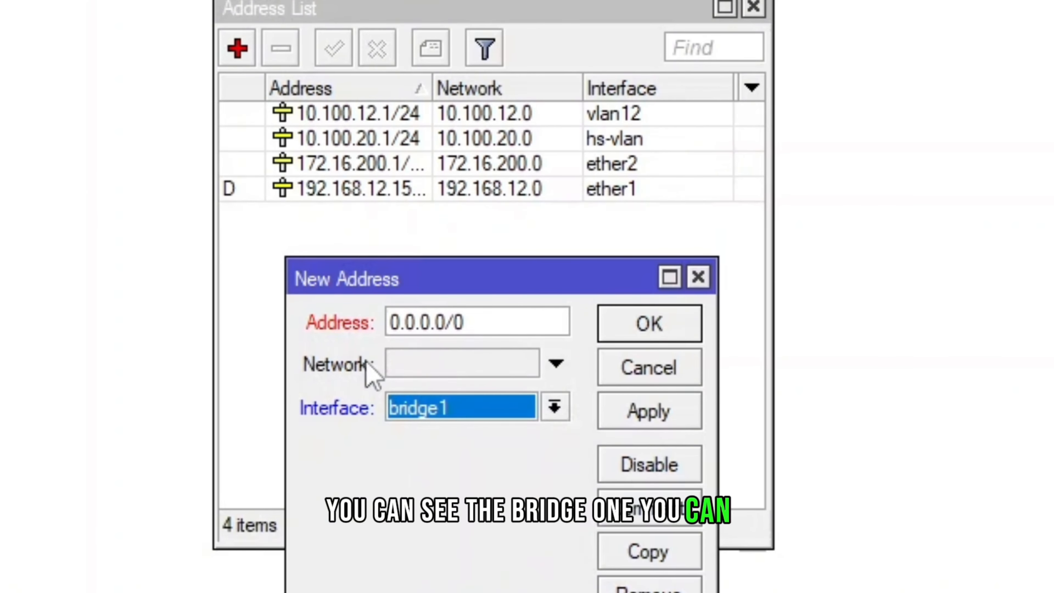
pyautogui.click(618, 369)
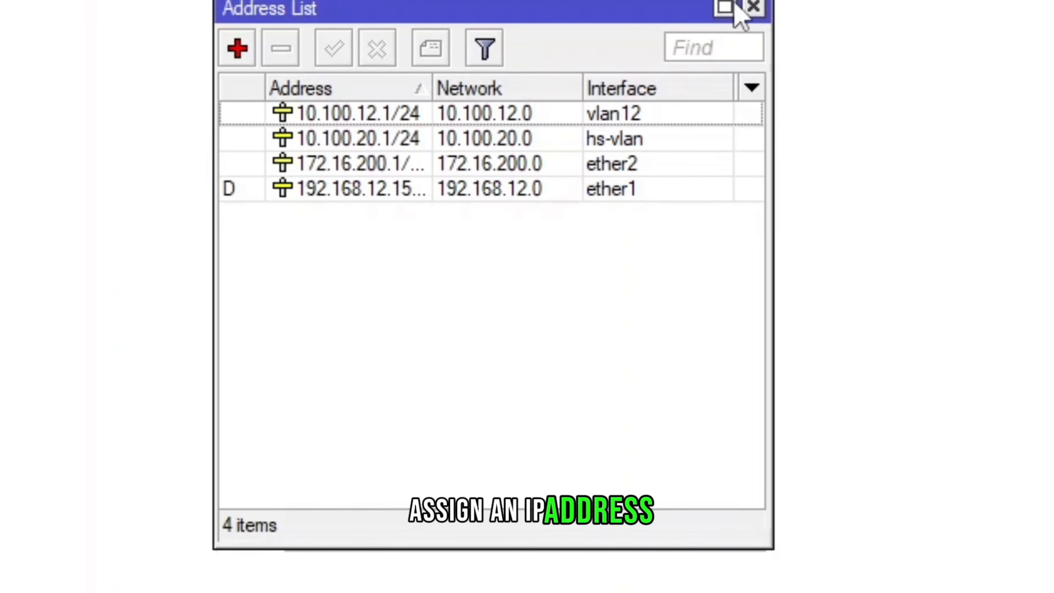
pyautogui.click(753, 7)
# Examine which interfaces the DHCP server setup offers, including bridge1, and close the setup without creating a server
pyautogui.click(44, 123)
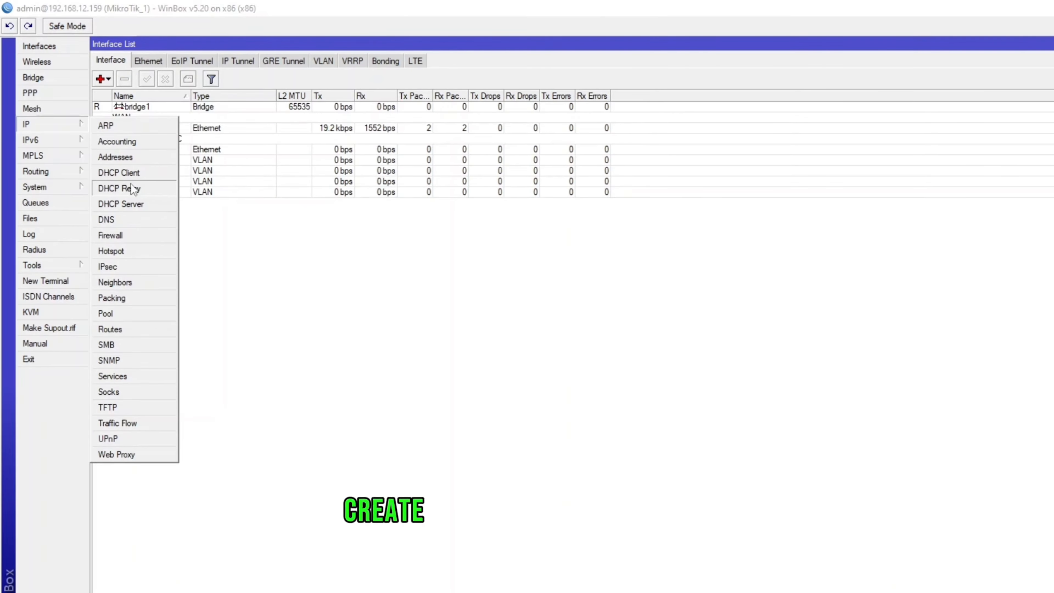
pyautogui.click(132, 205)
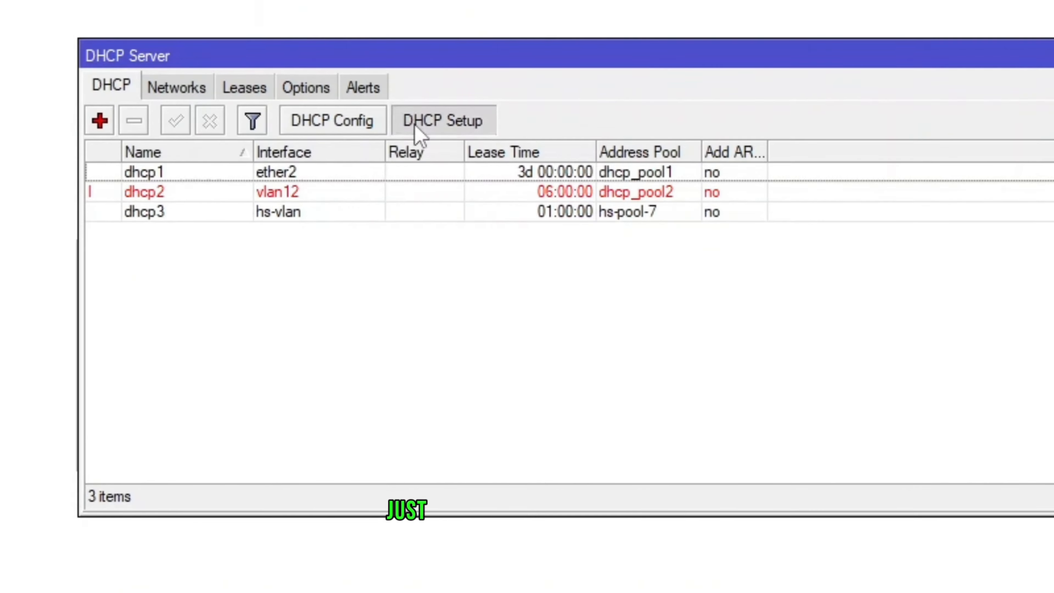
pyautogui.click(536, 348)
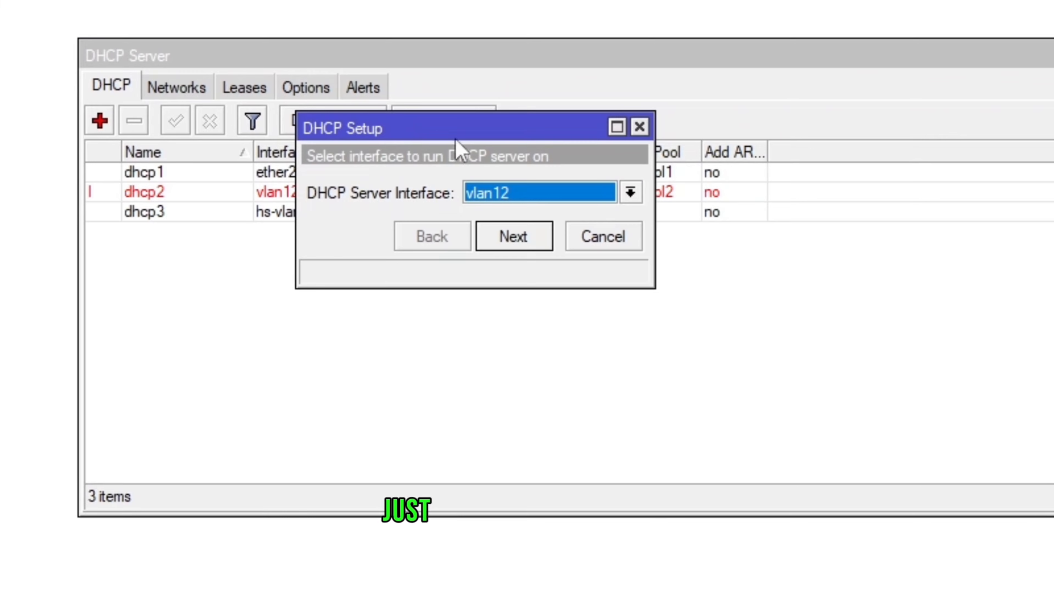
pyautogui.click(566, 201)
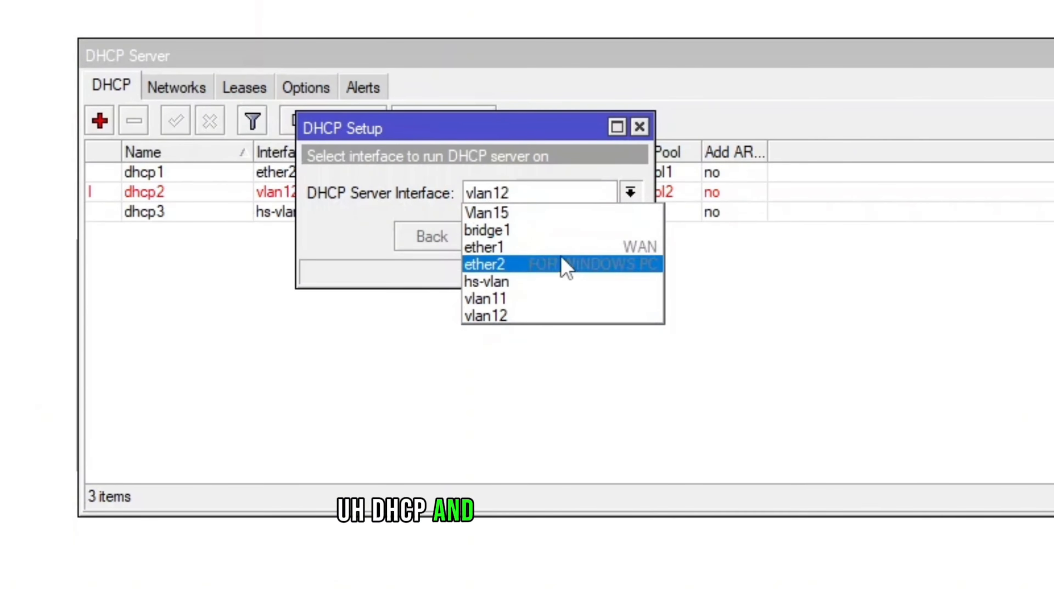
pyautogui.click(642, 132)
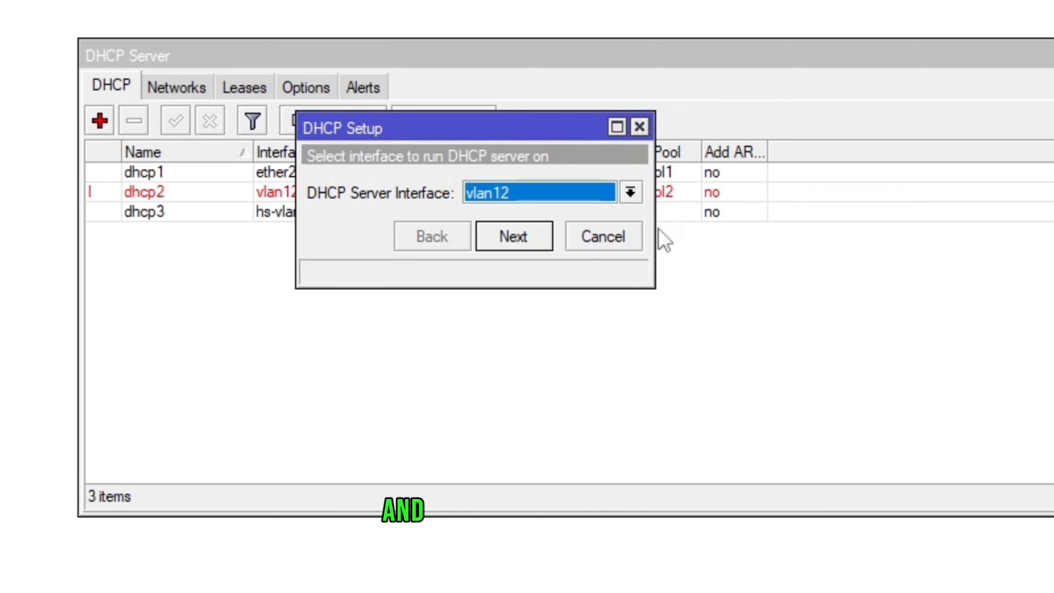
pyautogui.click(639, 126)
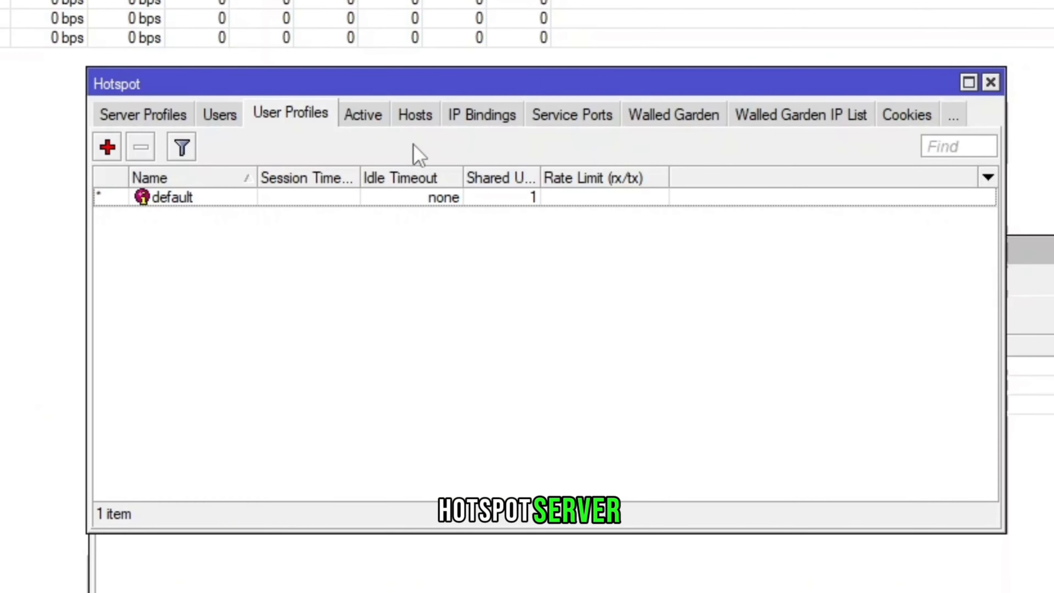
# Start the hotspot server setup with bridge1 as the HotSpot interface, and close it without completing it
pyautogui.click(113, 118)
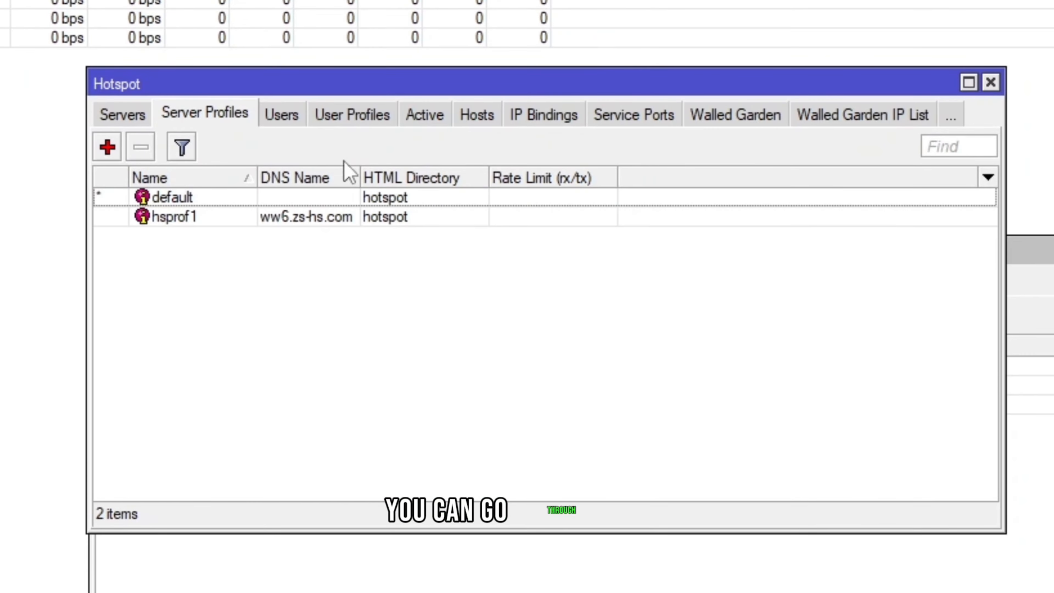
pyautogui.click(109, 115)
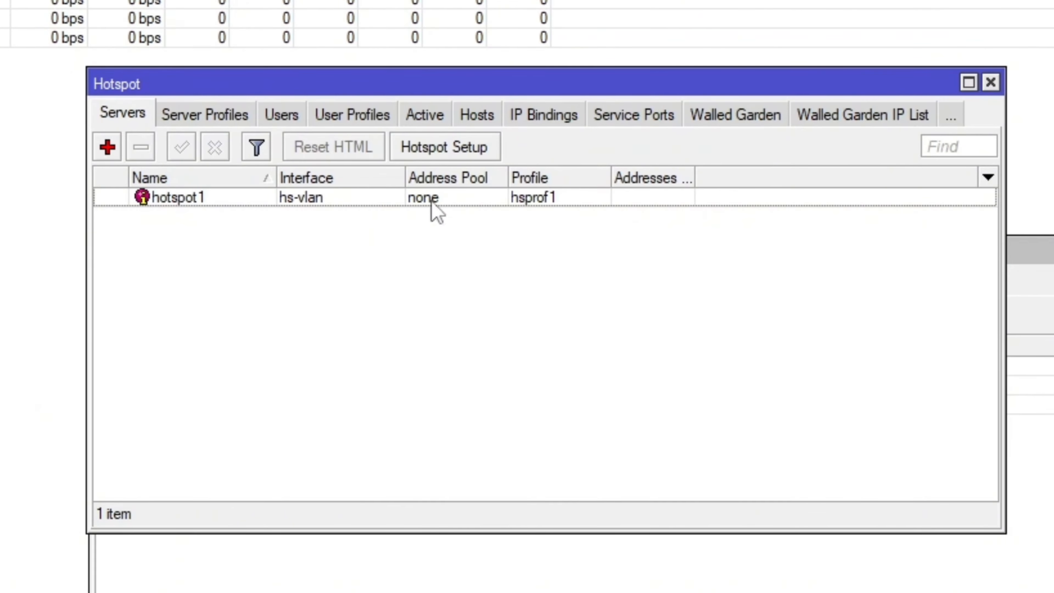
pyautogui.click(419, 157)
pyautogui.click(623, 328)
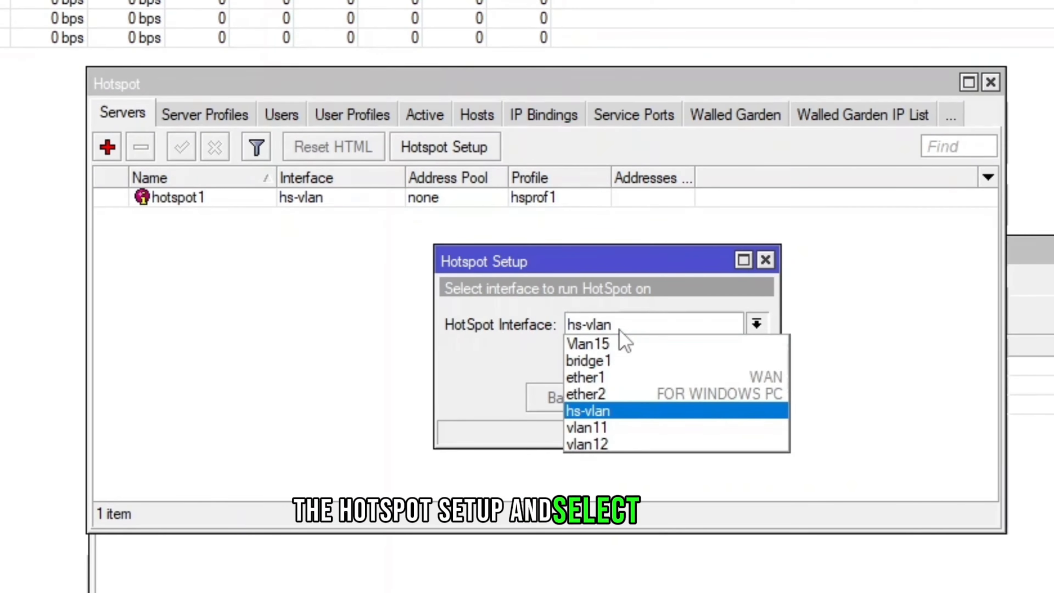
pyautogui.click(612, 361)
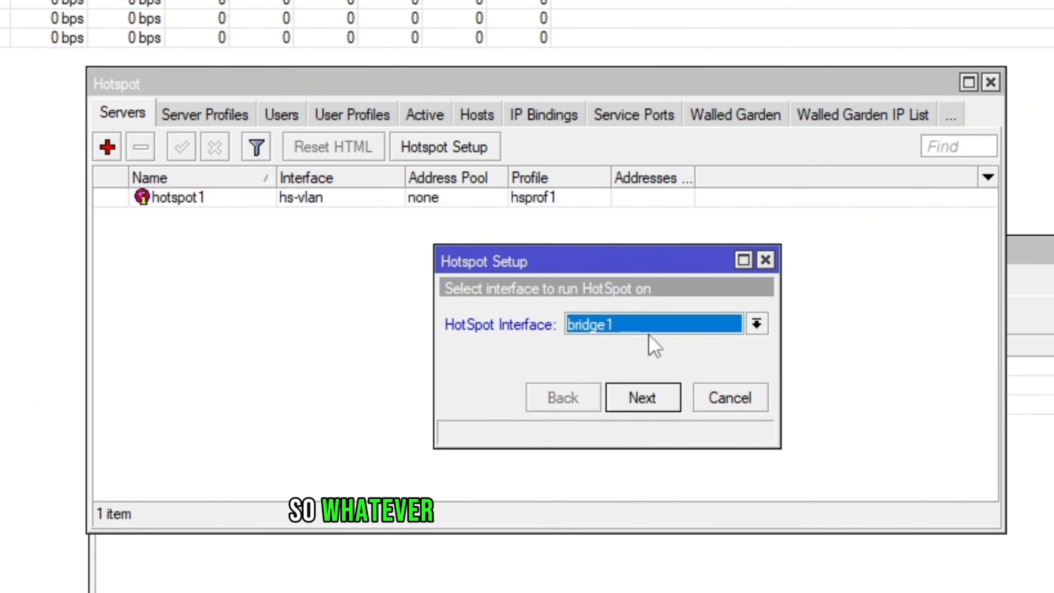
pyautogui.click(765, 261)
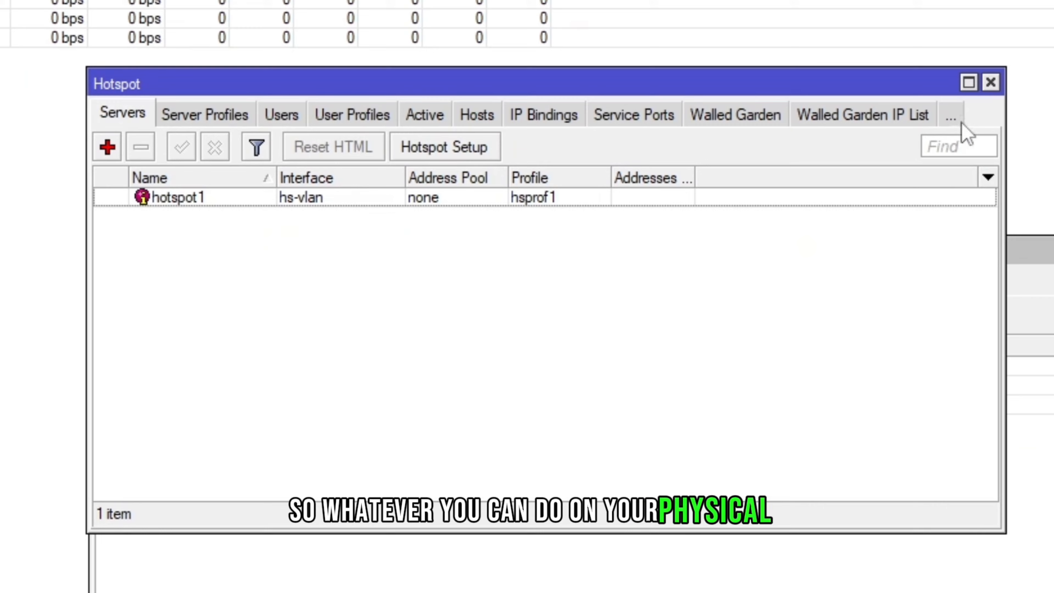
pyautogui.click(991, 82)
# Close the DHCP server list and open the bridge list to review the bridge1 entry
pyautogui.click(1053, 250)
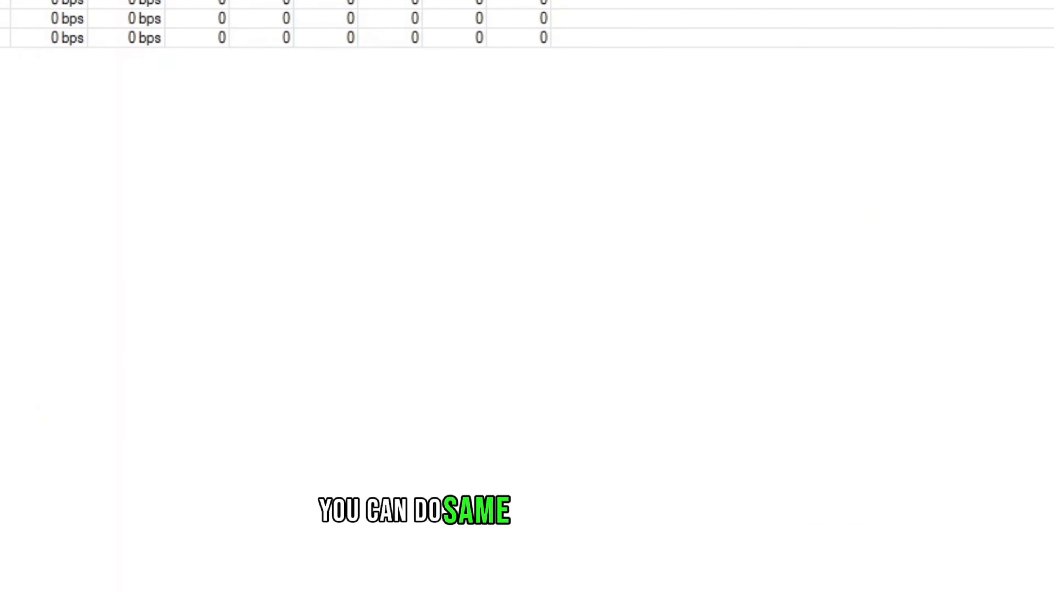
pyautogui.click(33, 76)
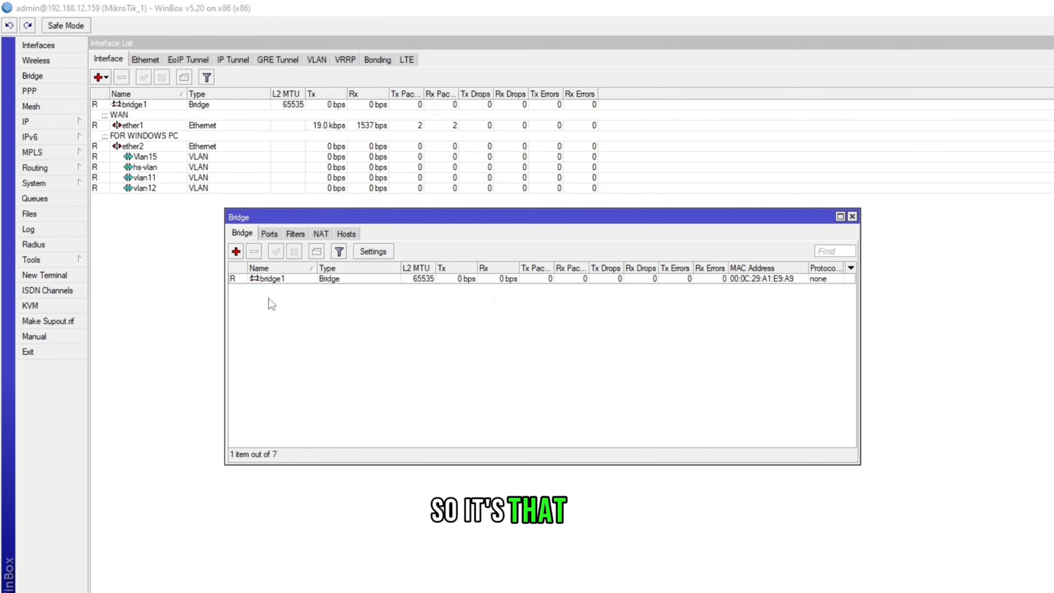